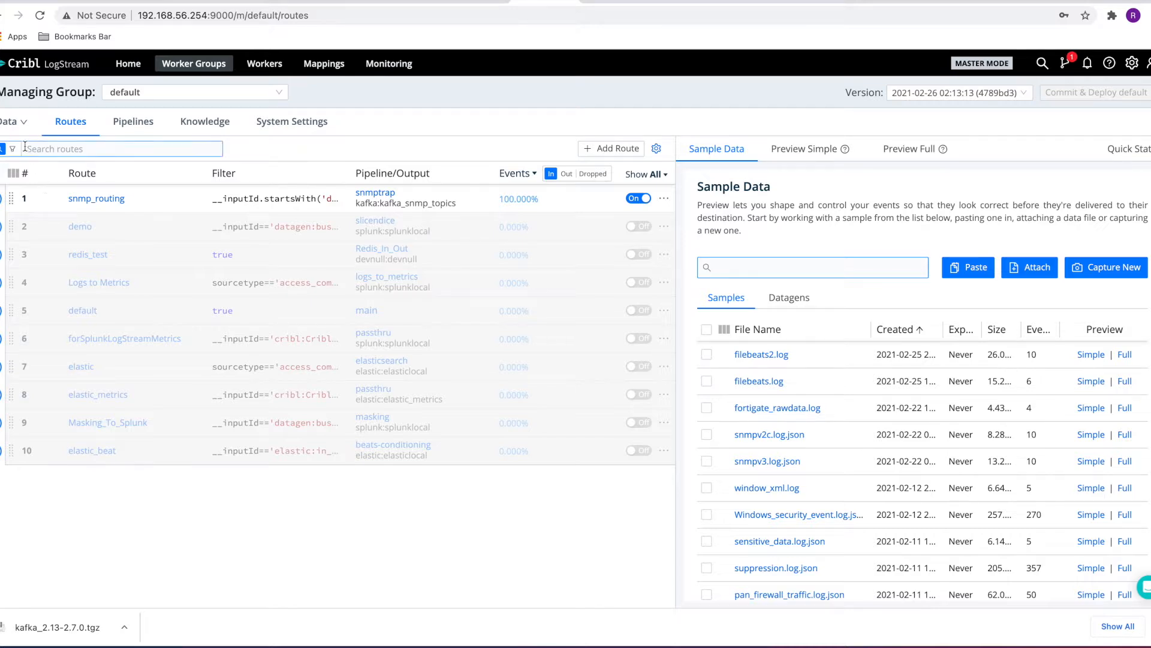
Open the list of Datagen sources
{"action": "mouse_move", "coordinate": [17, 133]}
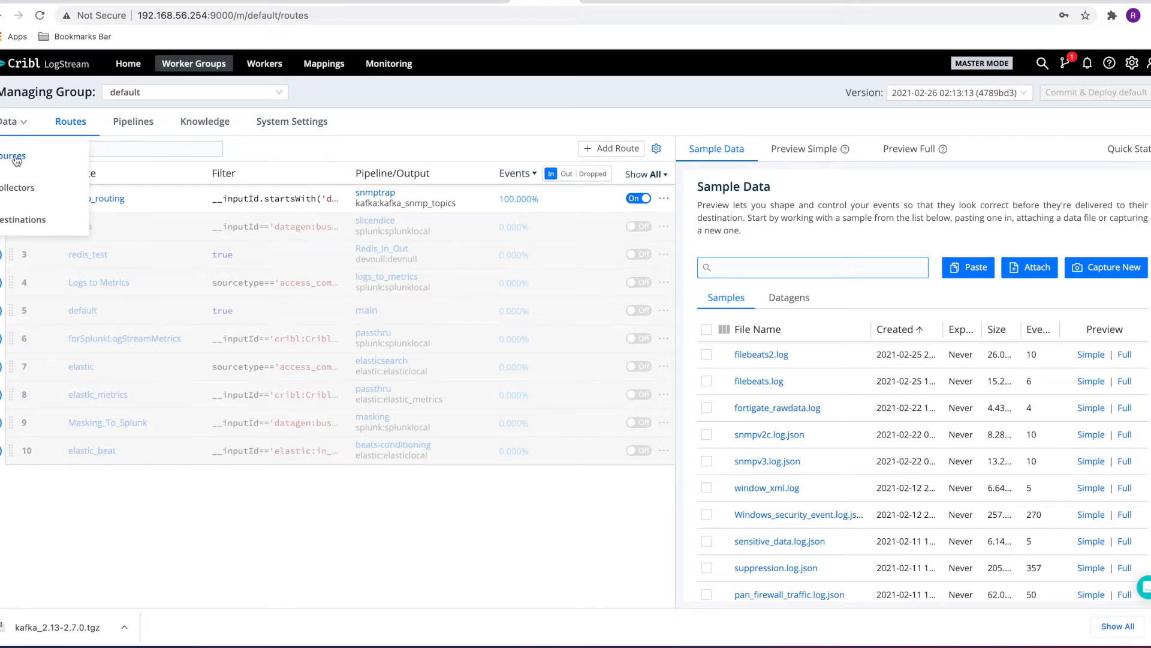
{"action": "left_click", "coordinate": [16, 156]}
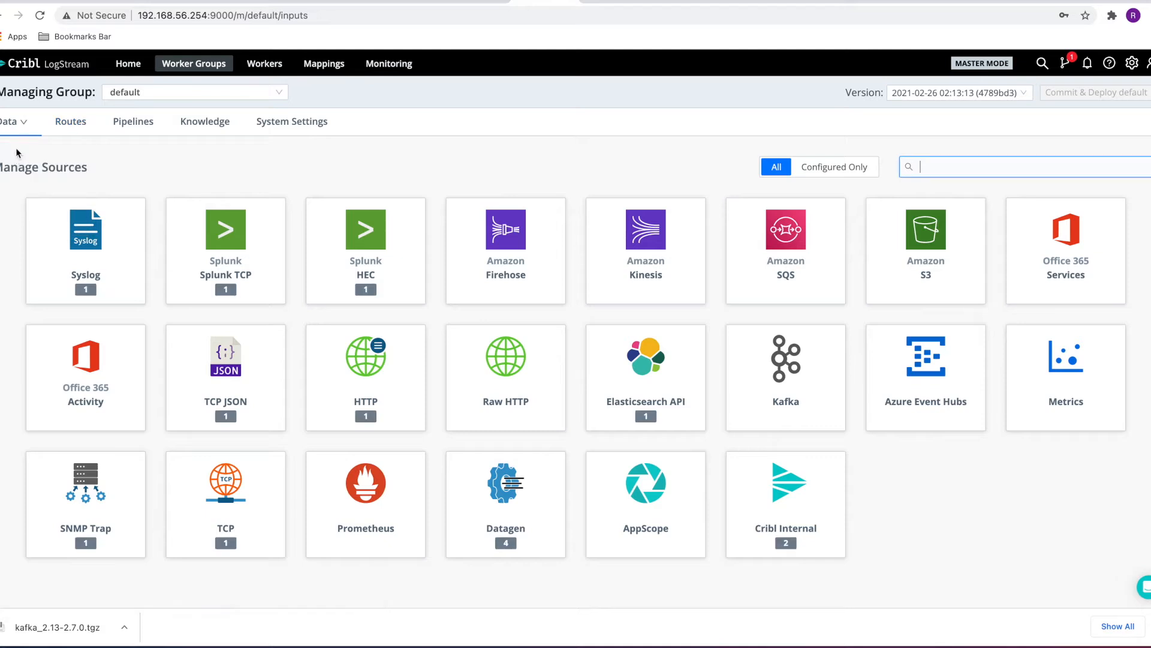
{"action": "mouse_move", "coordinate": [16, 129]}
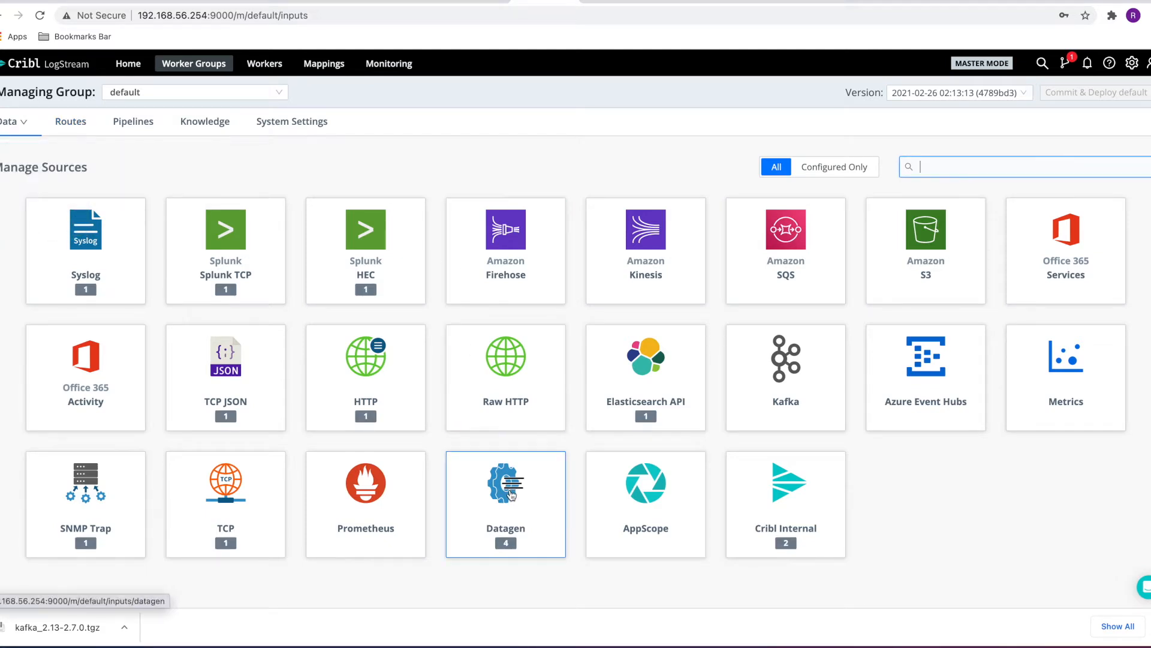
{"action": "left_click", "coordinate": [512, 495]}
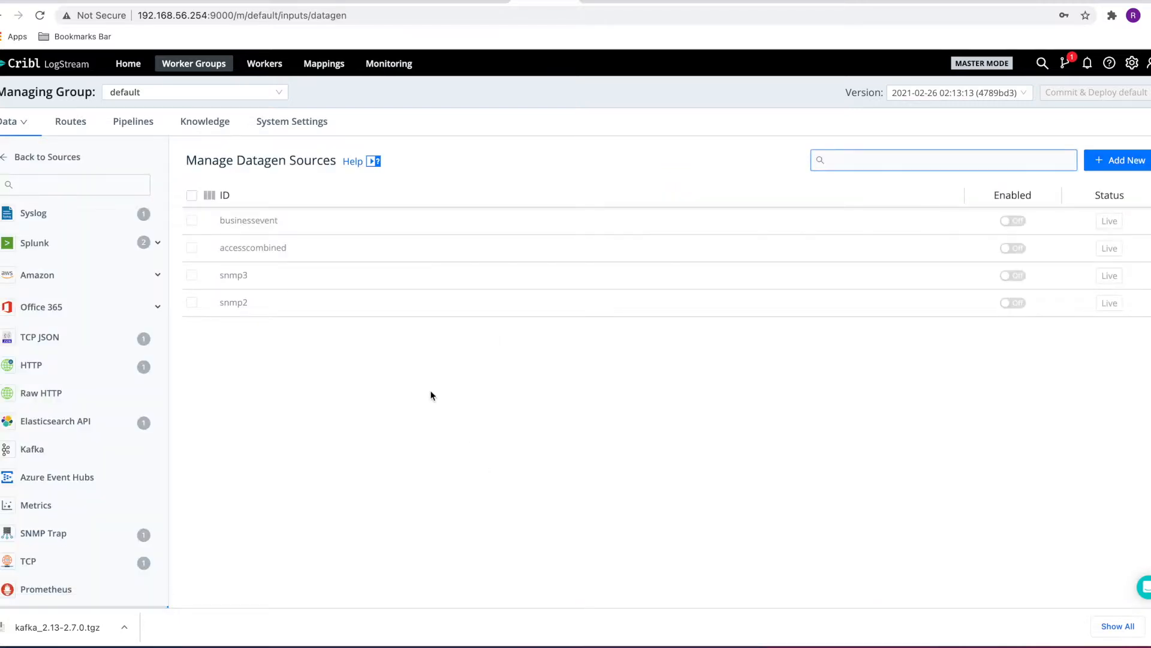
Enable the snmp3 Datagen source and save it
{"action": "left_click", "coordinate": [340, 279]}
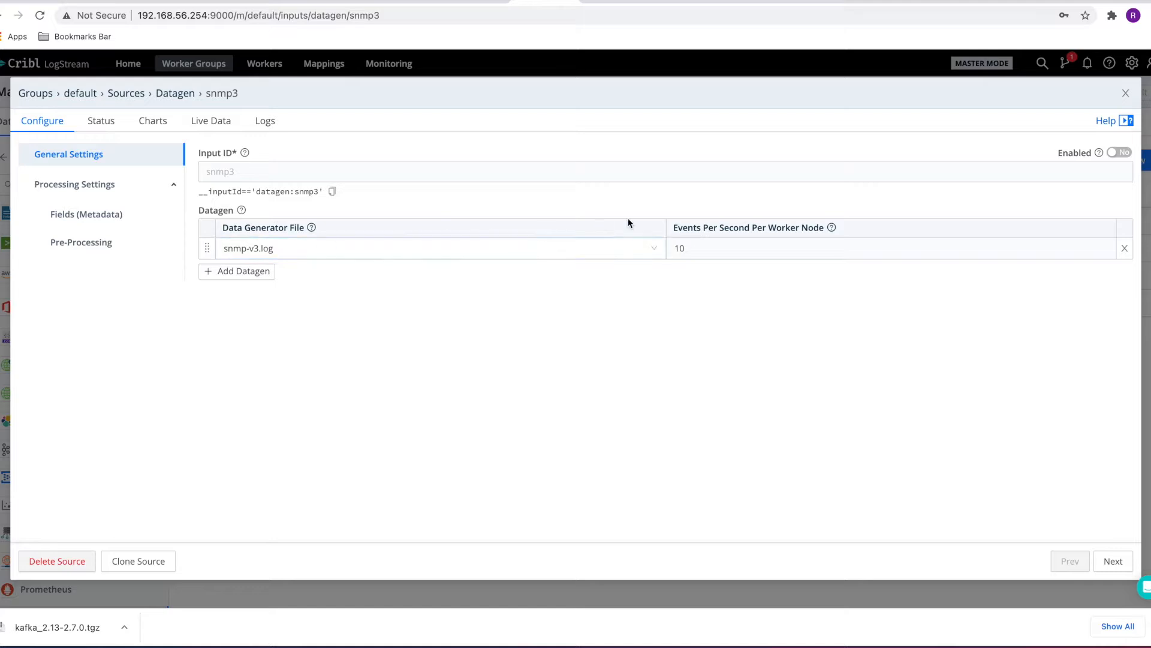
{"action": "left_click", "coordinate": [1124, 154]}
{"action": "left_click", "coordinate": [1113, 564]}
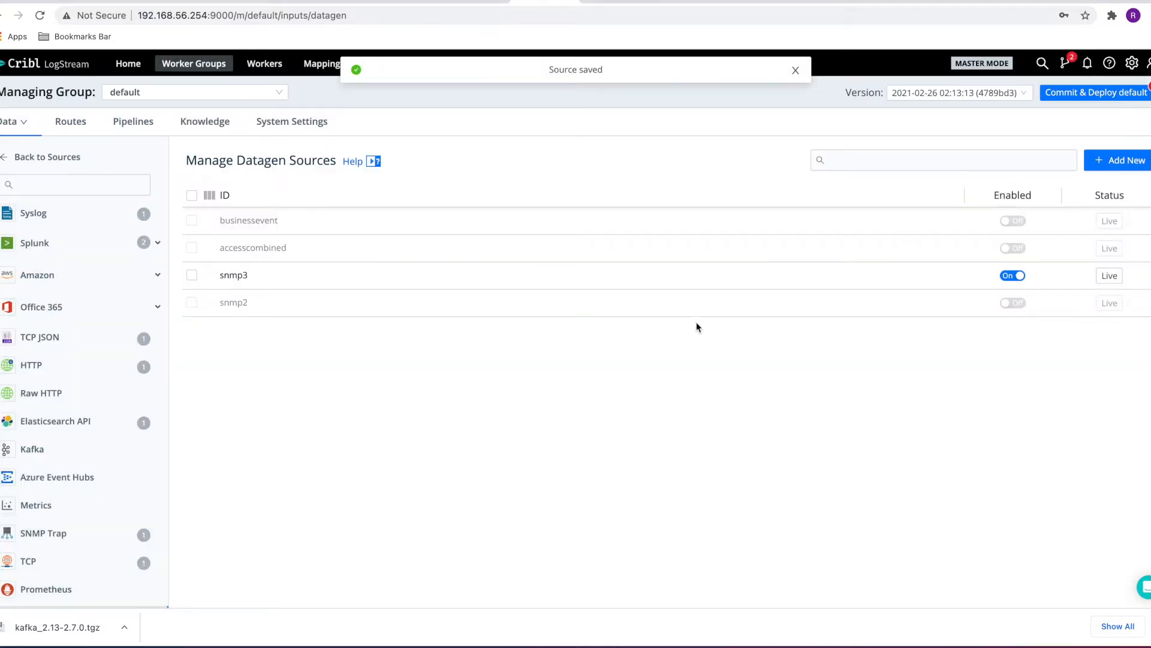
Enable the snmp2 Datagen source and save it
{"action": "left_click", "coordinate": [461, 297]}
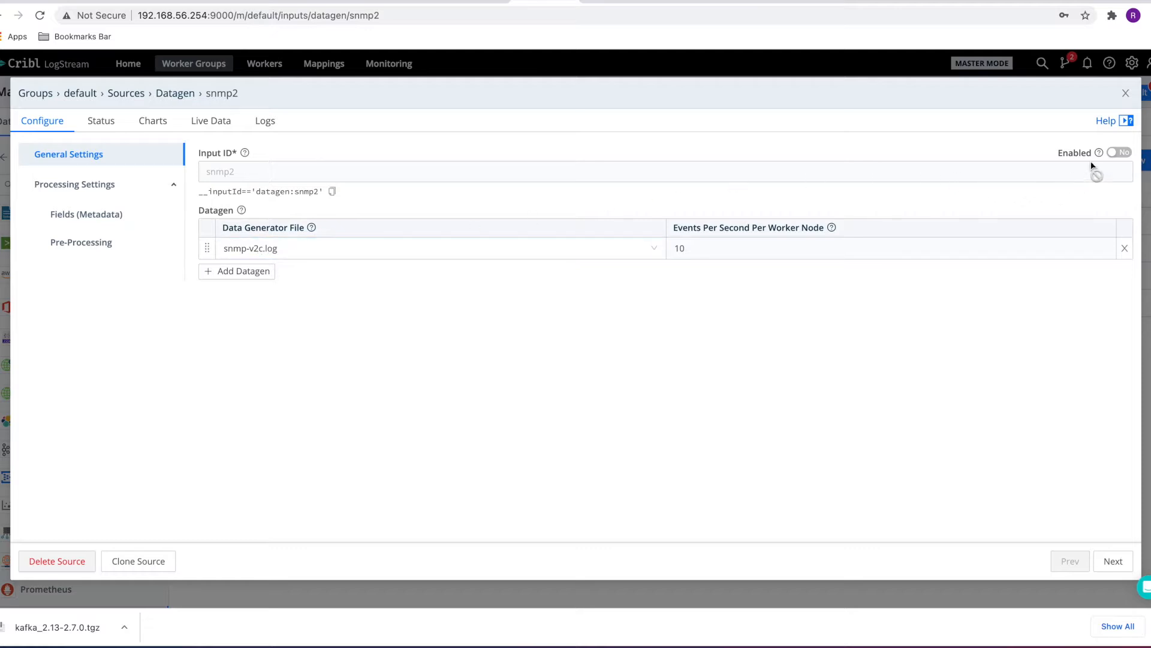
{"action": "left_click", "coordinate": [1121, 152]}
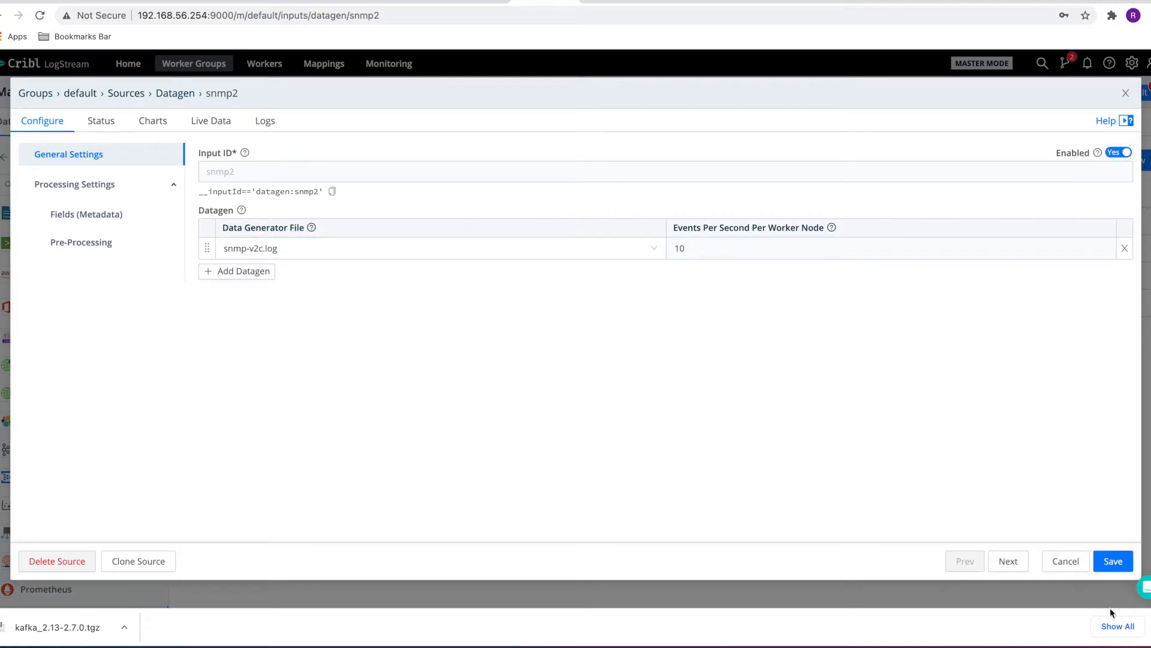
{"action": "left_click", "coordinate": [1111, 564]}
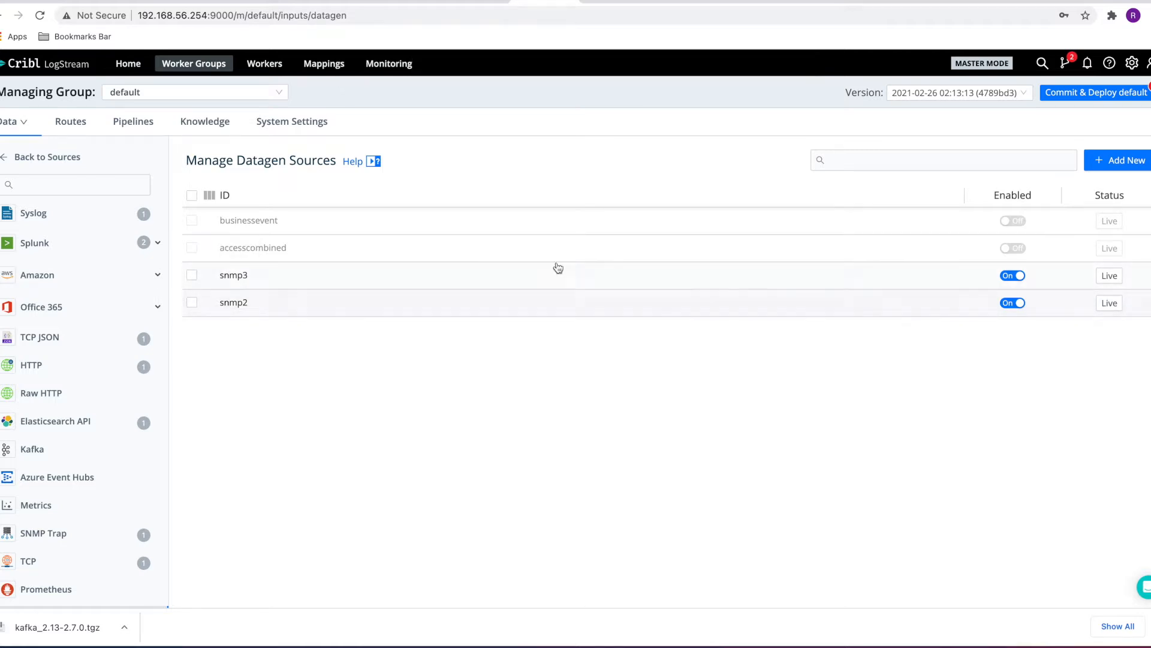
Open the kafka_snmp_topics Kafka destination and review its brokers and topic settings
{"action": "mouse_move", "coordinate": [17, 127]}
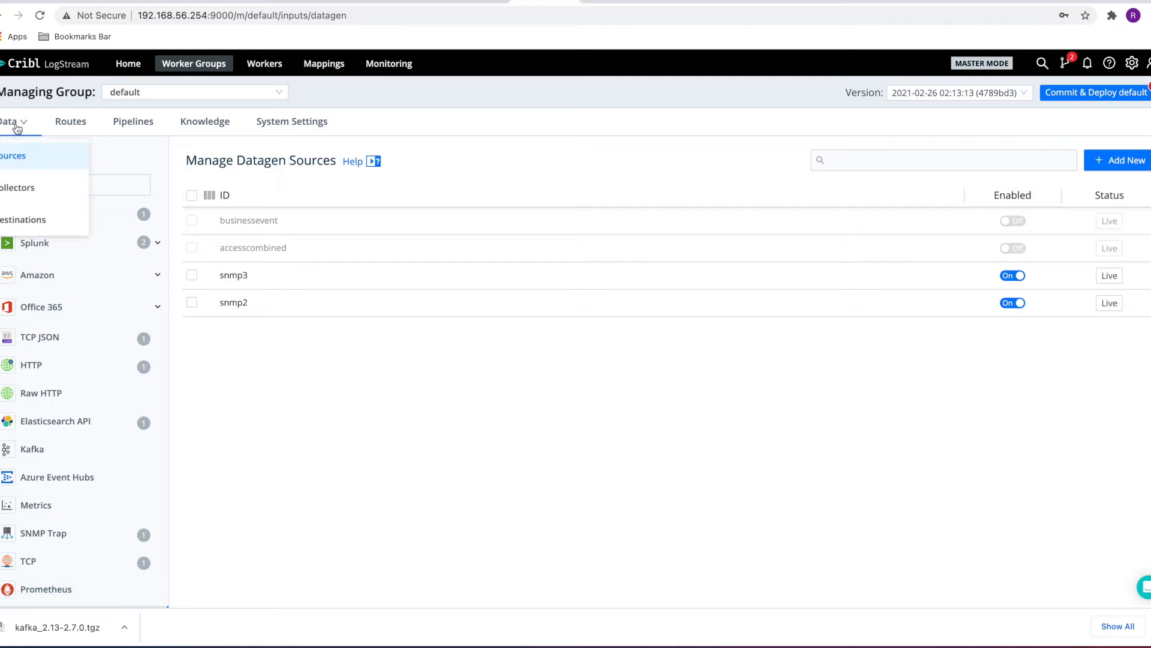
{"action": "left_click", "coordinate": [25, 218]}
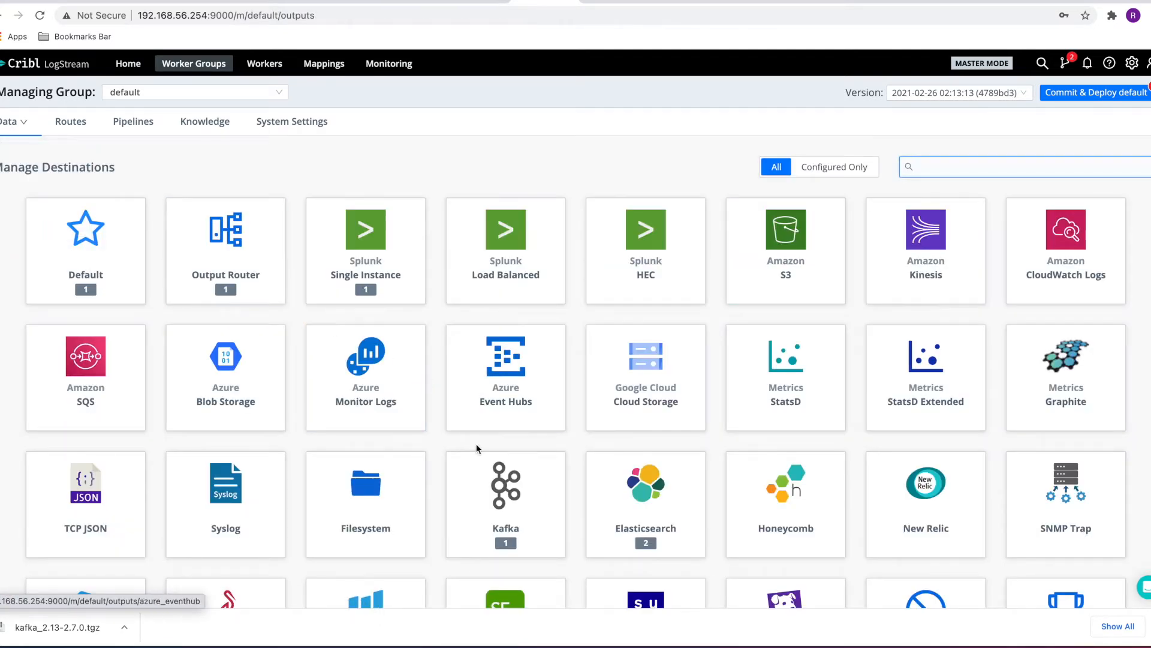
{"action": "left_click", "coordinate": [489, 479]}
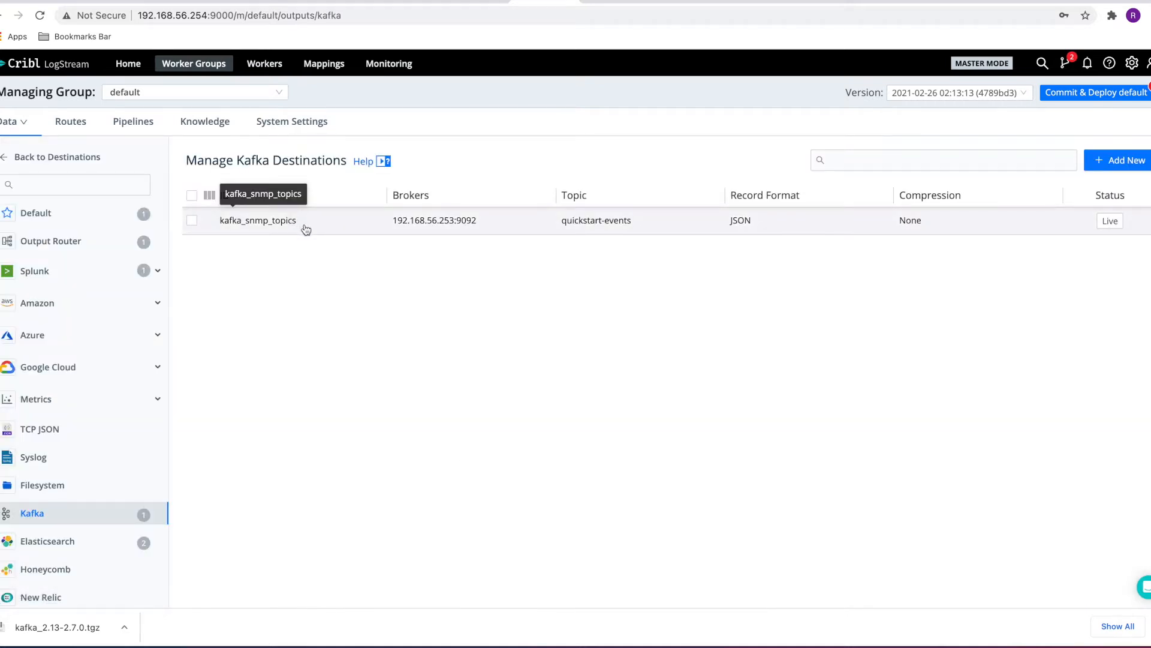
{"action": "left_click", "coordinate": [305, 227]}
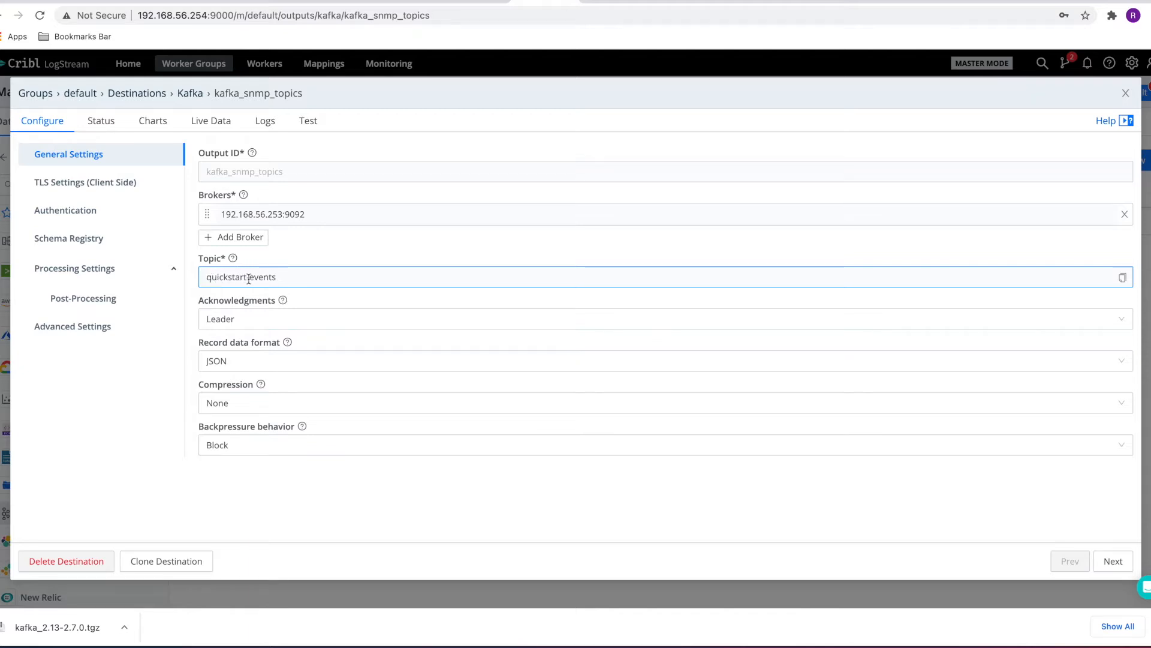
{"action": "mouse_move", "coordinate": [234, 261]}
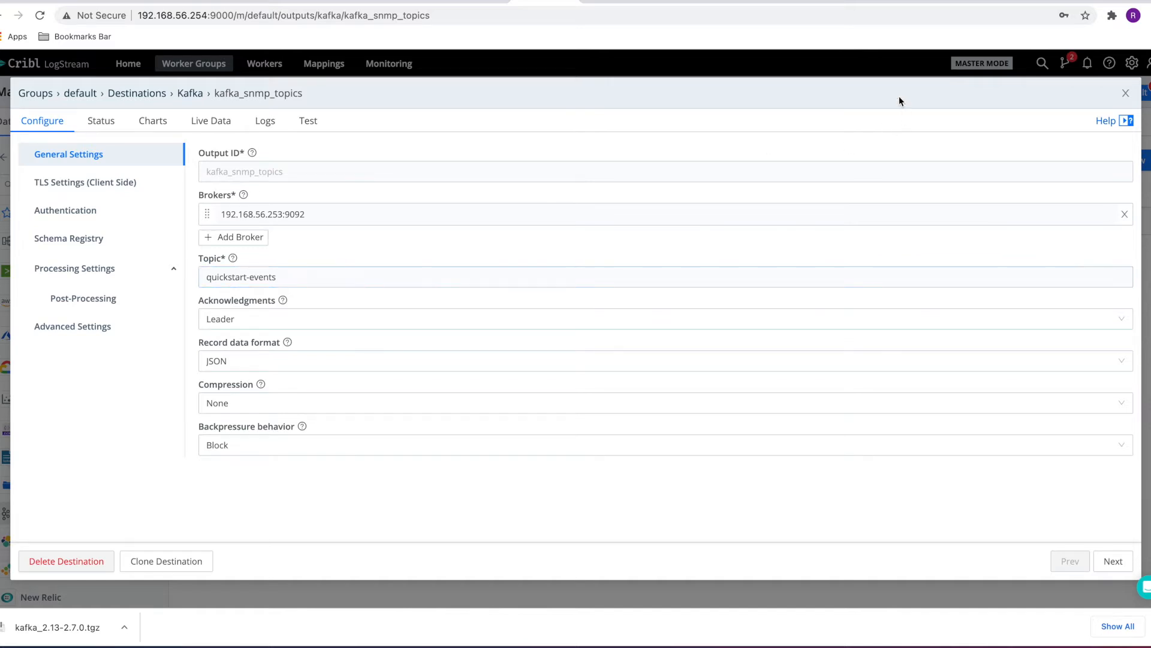
{"action": "left_click", "coordinate": [1127, 94]}
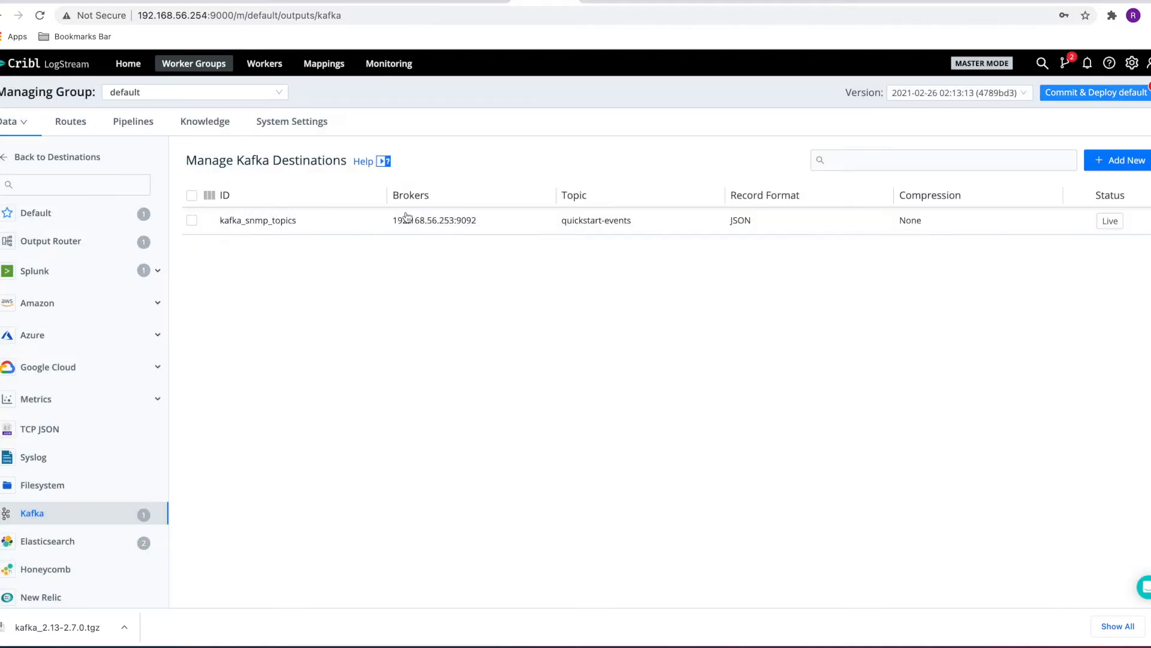
Inspect the snmp_routing route's filter, pipeline and output, and open its snmptrap pipeline
{"action": "left_click", "coordinate": [85, 126]}
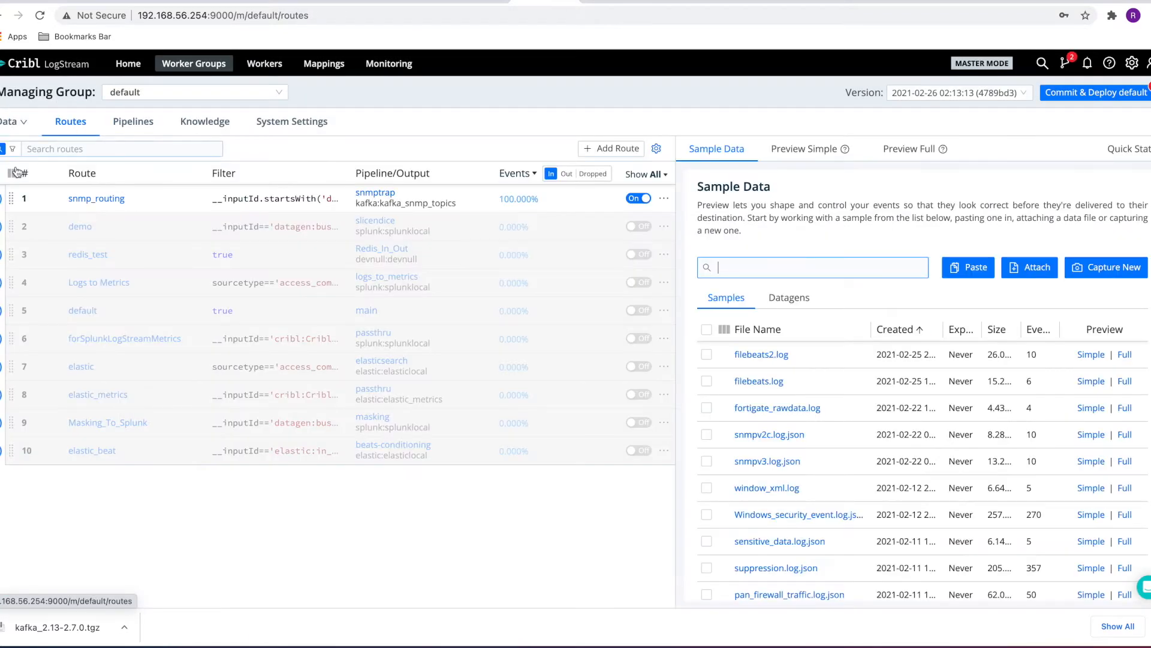
{"action": "left_click", "coordinate": [1, 200]}
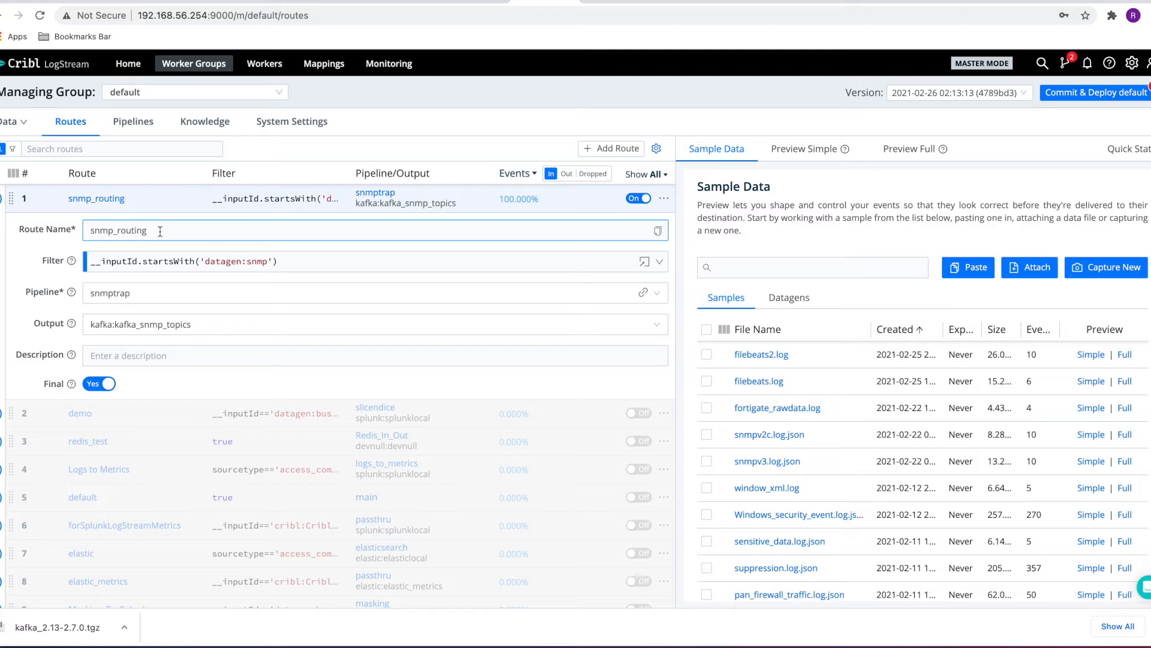
{"action": "left_click", "coordinate": [145, 262]}
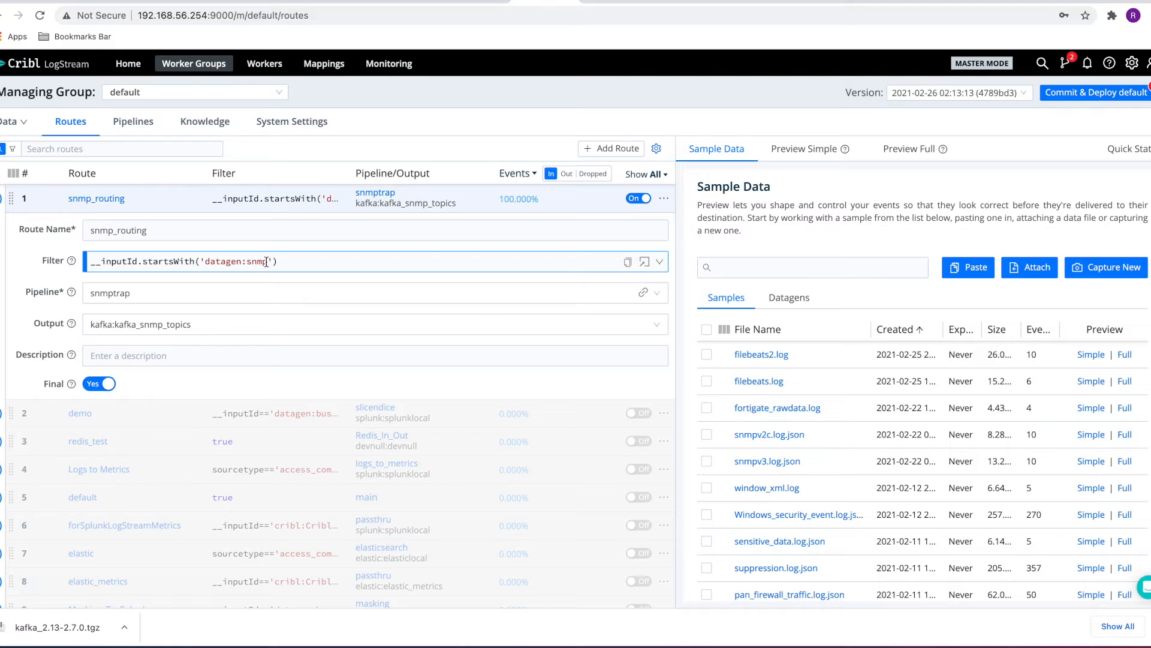
{"action": "left_click", "coordinate": [130, 294]}
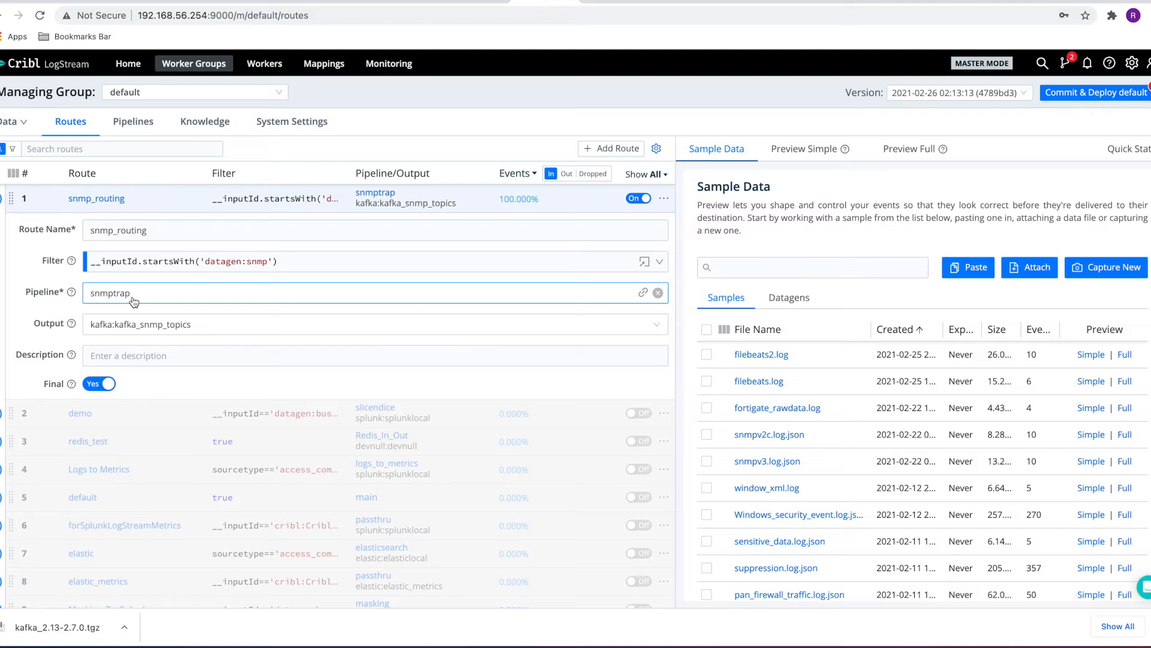
{"action": "left_click", "coordinate": [114, 327]}
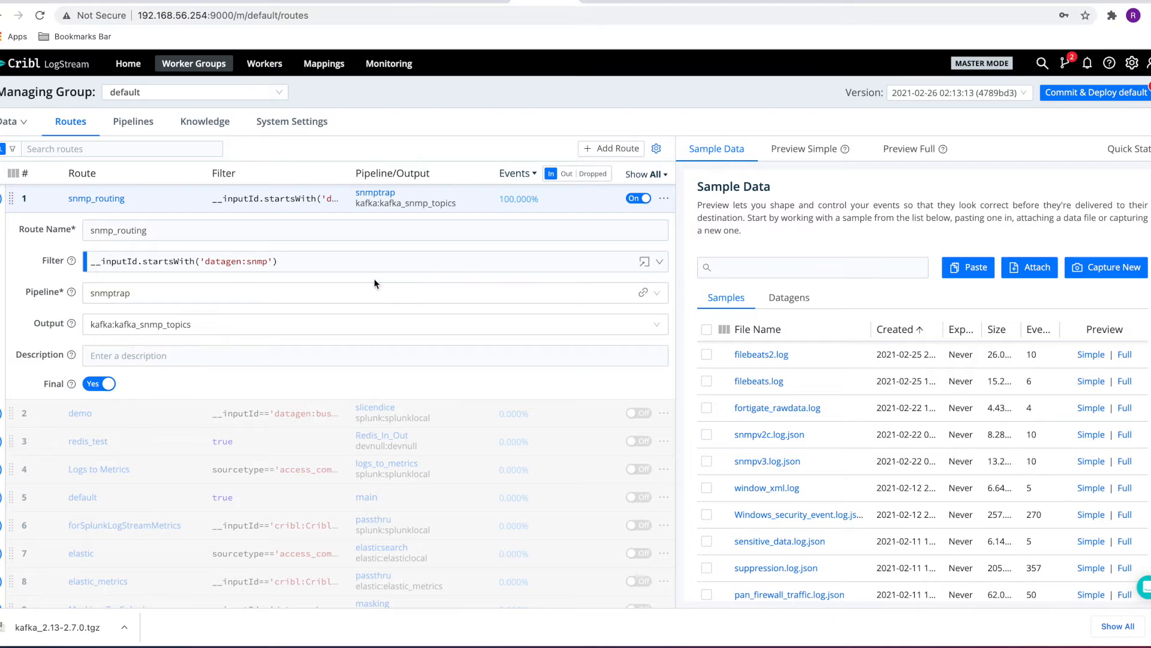
{"action": "left_click", "coordinate": [643, 294]}
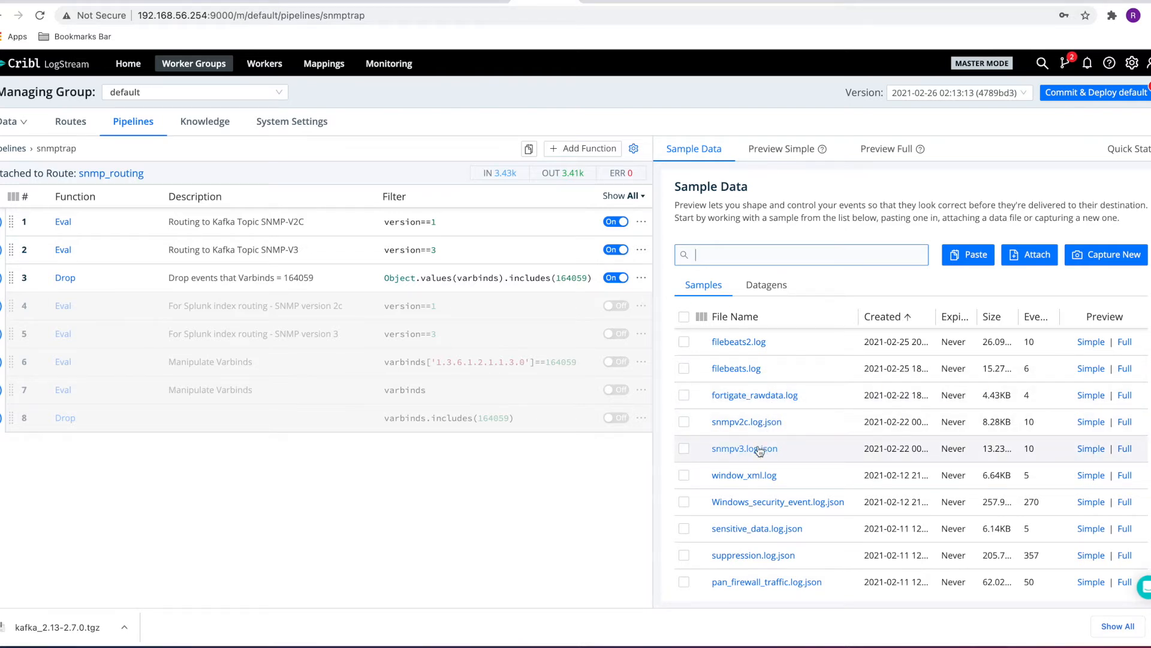
Preview snmpv3.log.json and review the Eval and Drop functions of the snmptrap pipeline
{"action": "left_click", "coordinate": [1088, 450]}
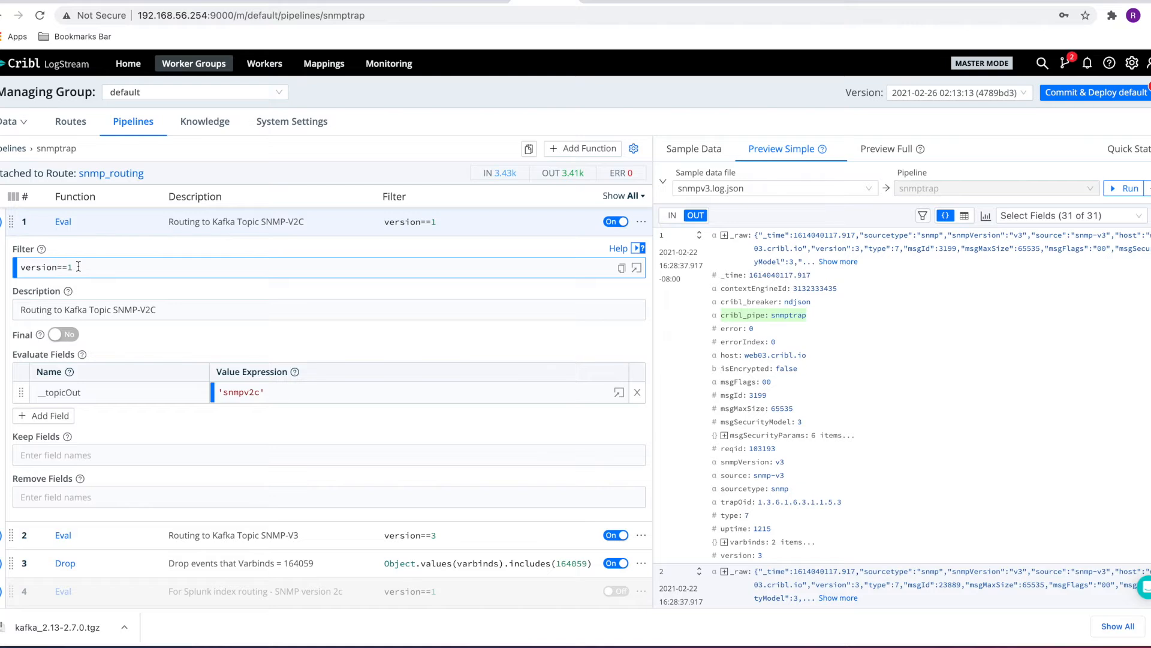
{"action": "left_click", "coordinate": [227, 393]}
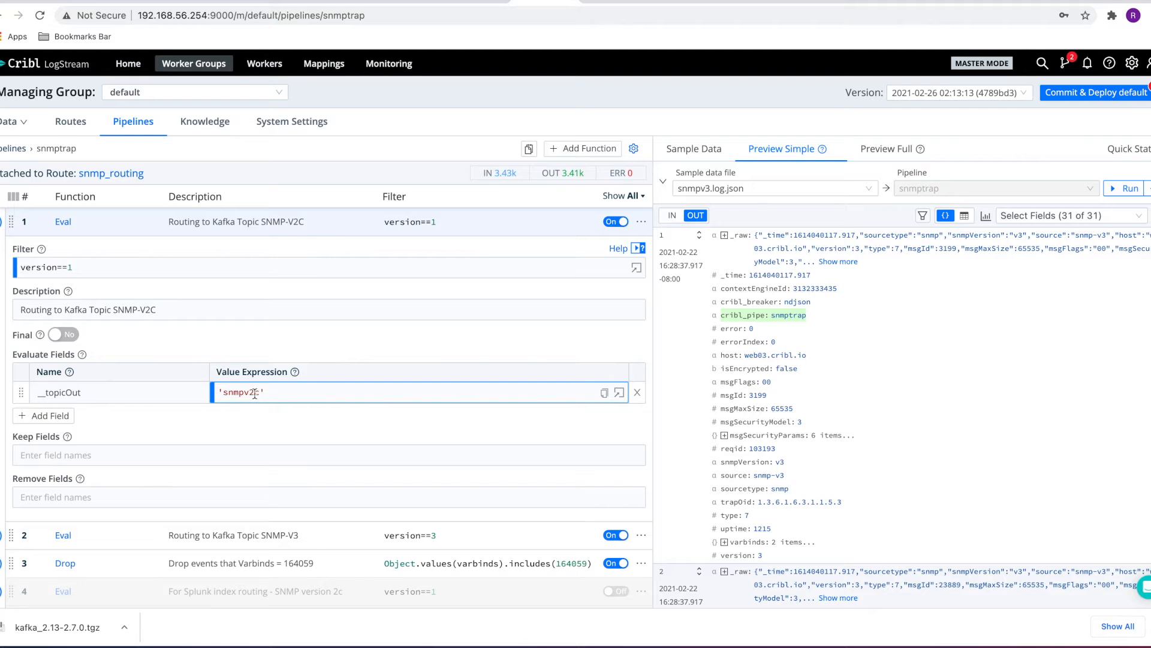
{"action": "left_click", "coordinate": [133, 394]}
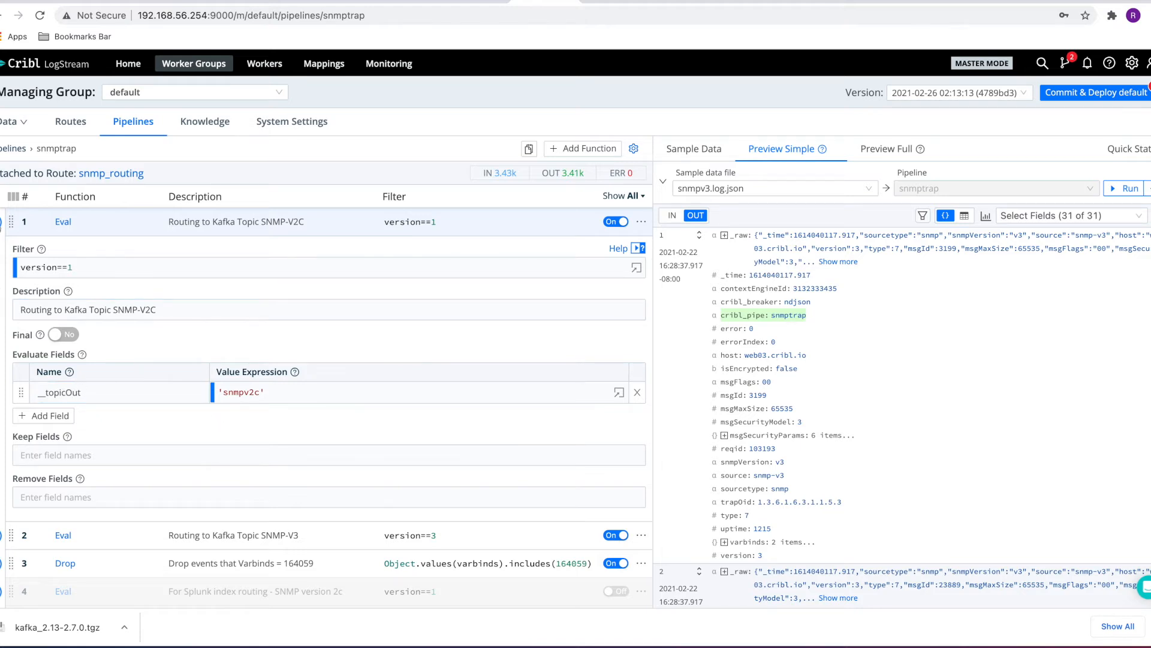
{"action": "left_click", "coordinate": [2, 223]}
{"action": "left_click", "coordinate": [2, 250]}
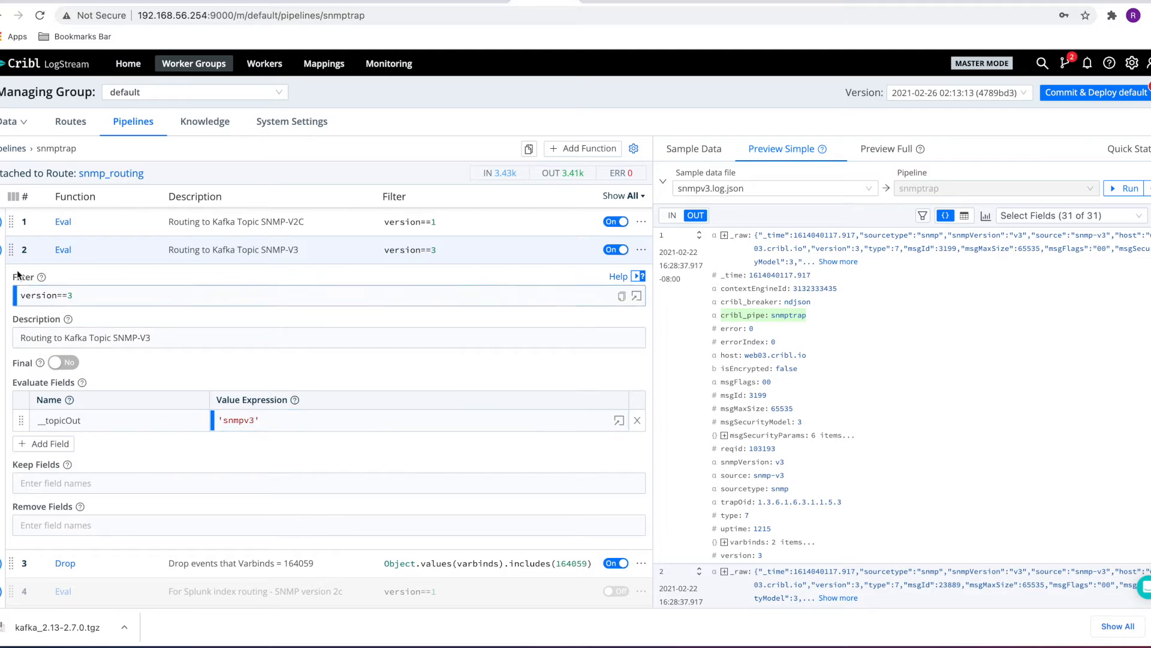
{"action": "left_click", "coordinate": [1, 257]}
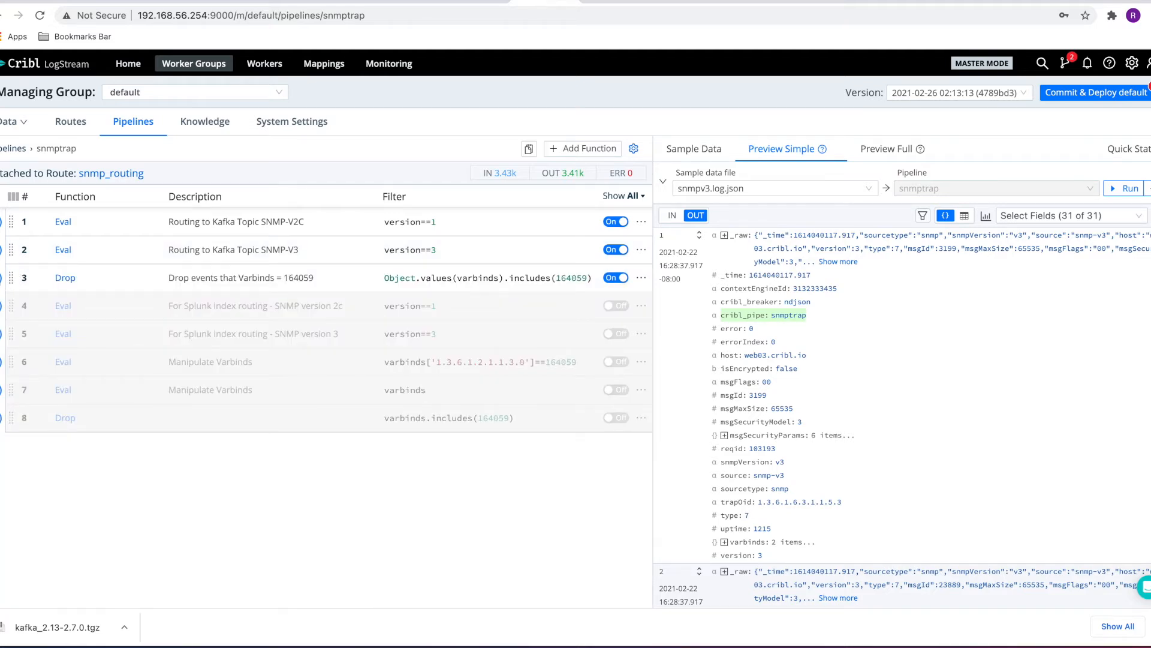
{"action": "left_click", "coordinate": [3, 277]}
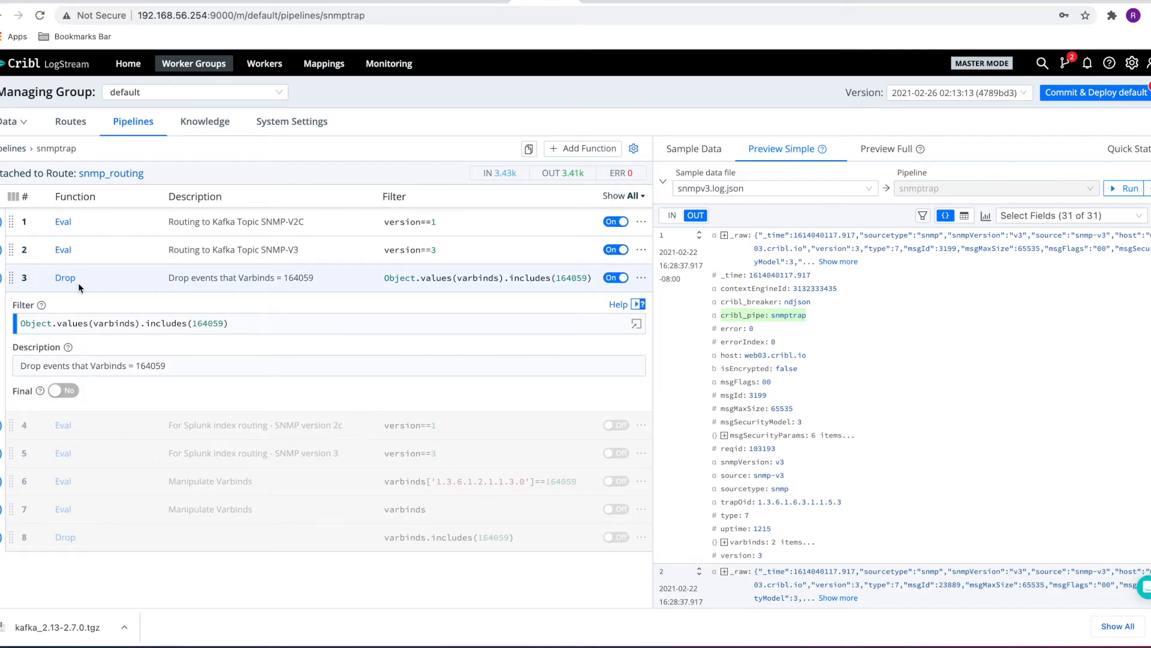
Switch the preview to snmpv2c.log.json and examine the events' varbinds
{"action": "left_click", "coordinate": [774, 188]}
{"action": "left_click", "coordinate": [733, 314]}
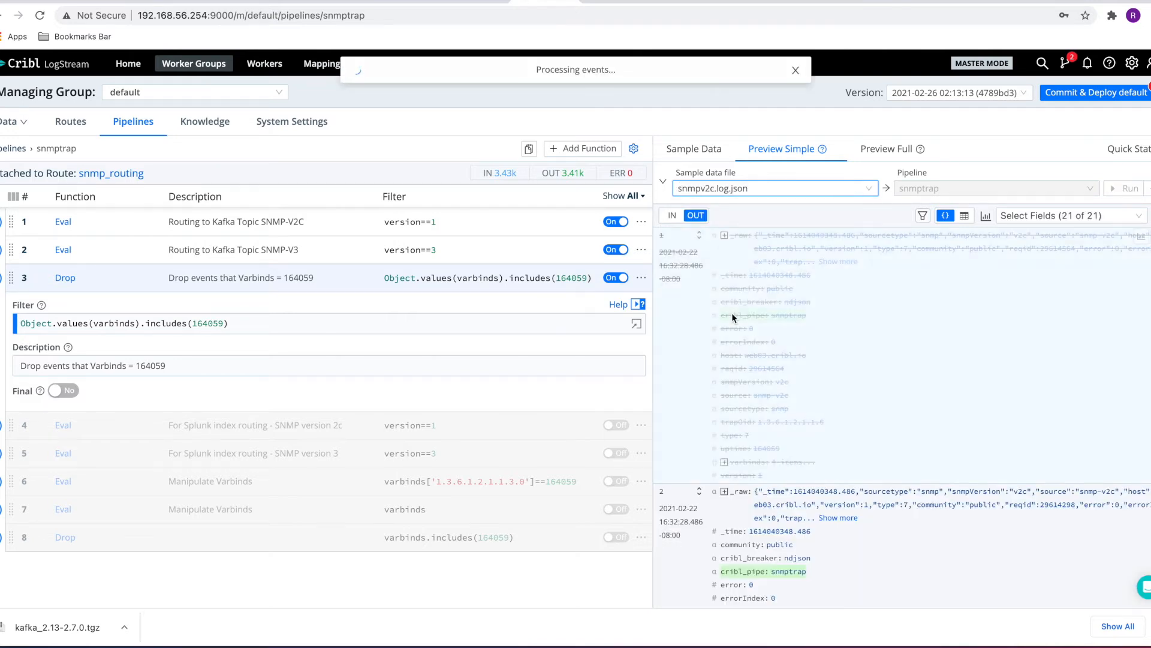
{"action": "scroll", "coordinate": [824, 405], "scroll_direction": "down", "scroll_amount": 3}
{"action": "scroll", "coordinate": [824, 405], "scroll_direction": "down", "scroll_amount": 1}
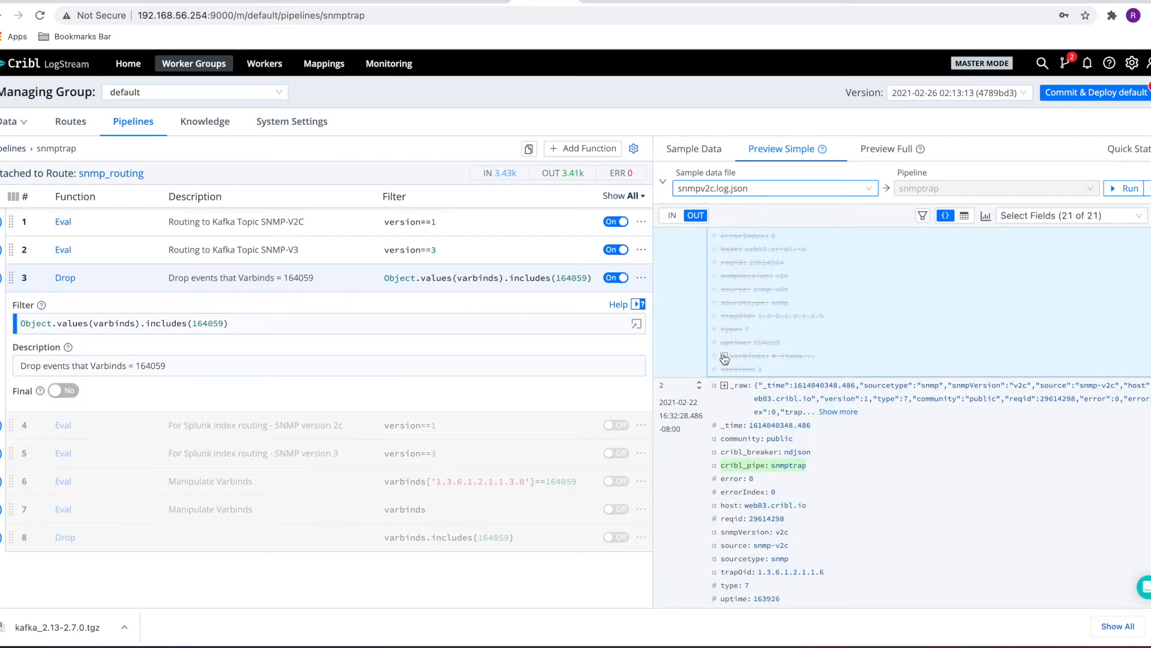
{"action": "left_click", "coordinate": [725, 357]}
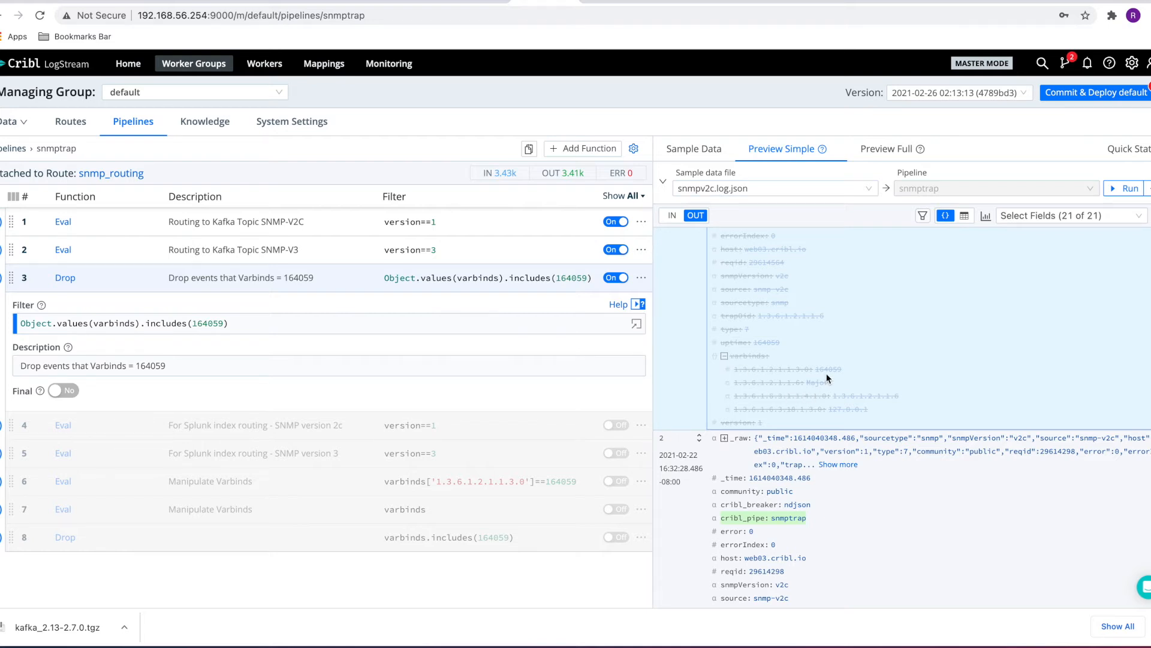
{"action": "scroll", "coordinate": [850, 533], "scroll_direction": "down", "scroll_amount": 3}
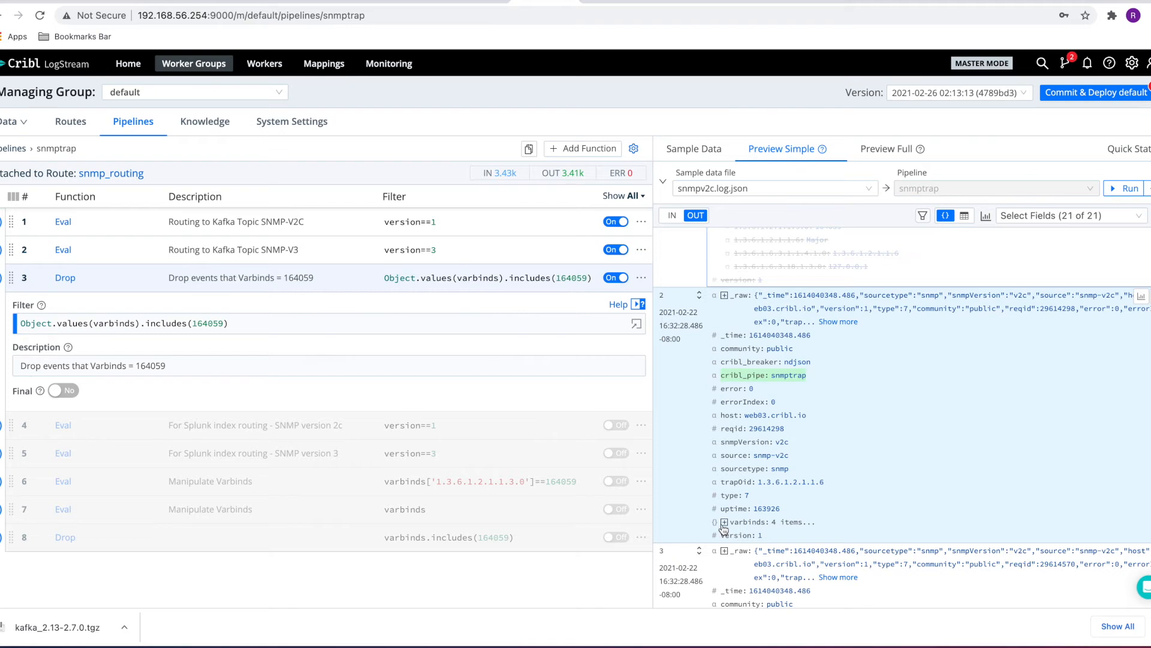
{"action": "left_click", "coordinate": [724, 522]}
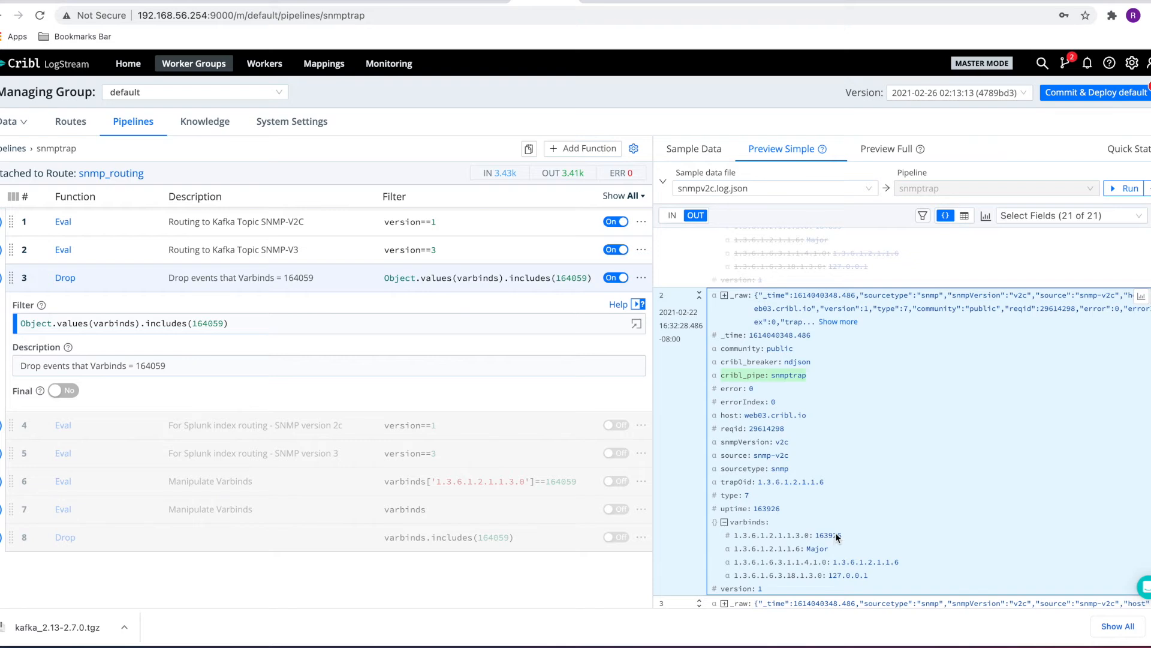
{"action": "scroll", "coordinate": [846, 497], "scroll_direction": "up", "scroll_amount": 3}
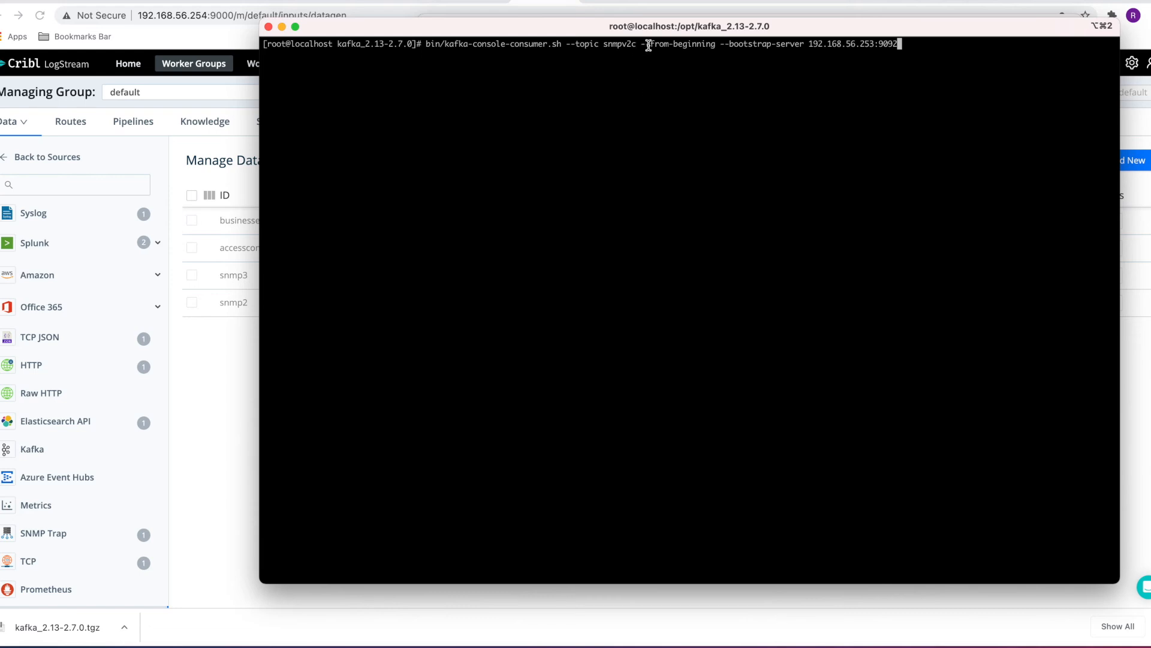
Run the Kafka console consumer on the snmpv2c topic from the beginning
{"action": "key", "text": "Return"}
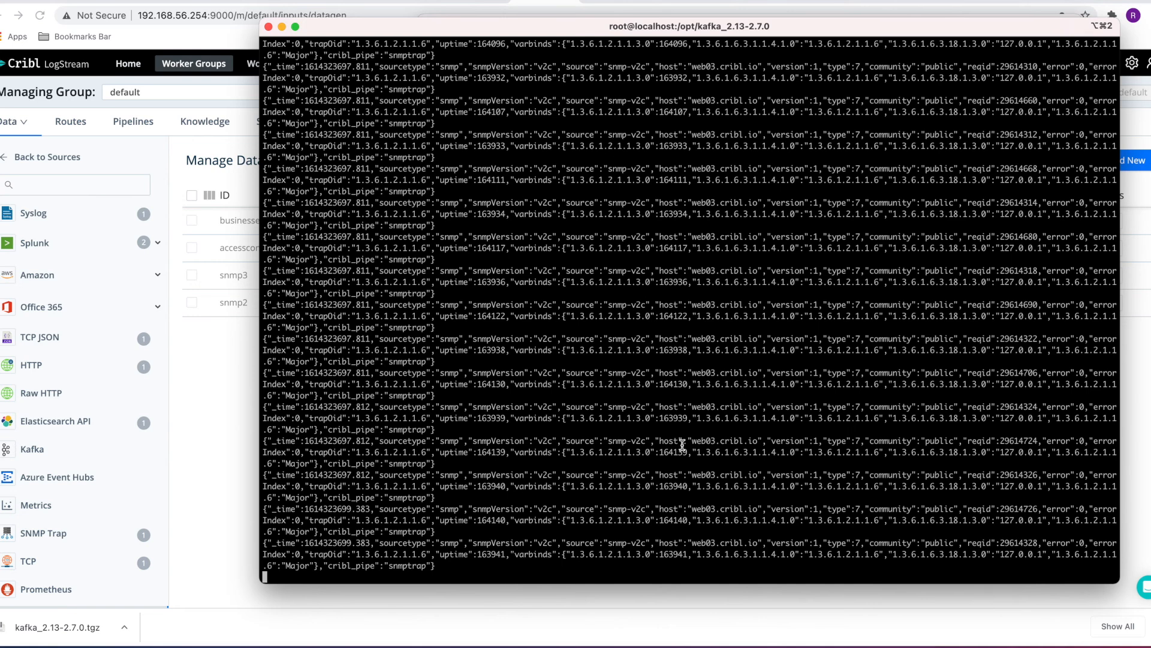
{"action": "left_click_drag", "start_coordinate": [609, 475], "coordinate": [649, 476]}
{"action": "left_click", "coordinate": [677, 477]}
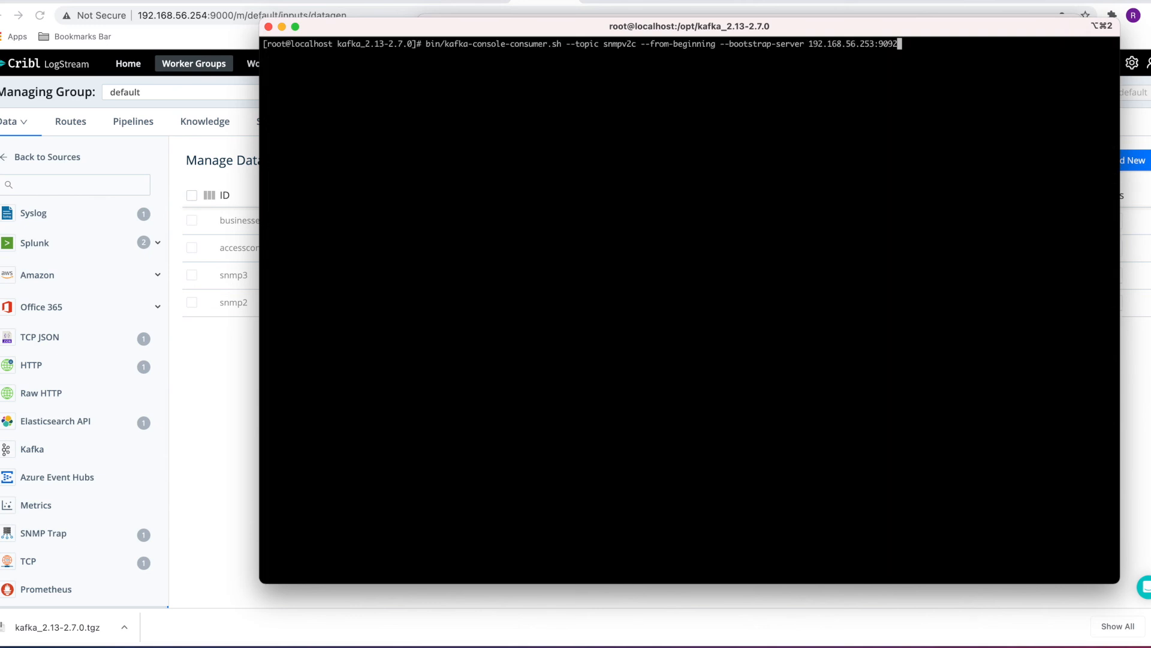
Rerun the Kafka console consumer with the topic changed to snmpv3
{"action": "key", "text": "Left"}
{"action": "key", "text": "Left"}
{"action": "key", "text": "Left"}
{"action": "key", "text": "Left"}
{"action": "key", "text": "Left"}
{"action": "key", "text": "Left"}
{"action": "key", "text": "Left"}
{"action": "key", "text": "Left"}
{"action": "key", "text": "Left"}
{"action": "key", "text": "Left"}
{"action": "key", "text": "Left"}
{"action": "key", "text": "Left"}
{"action": "key", "text": "Left"}
{"action": "key", "text": "Left"}
{"action": "key", "text": "Left"}
{"action": "key", "text": "Left"}
{"action": "key", "text": "Left"}
{"action": "key", "text": "Left"}
{"action": "key", "text": "Left"}
{"action": "key", "text": "Left"}
{"action": "key", "text": "Left"}
{"action": "key", "text": "Left"}
{"action": "key", "text": "Left"}
{"action": "key", "text": "Left"}
{"action": "key", "text": "Left"}
{"action": "key", "text": "Left"}
{"action": "key", "text": "Left"}
{"action": "key", "text": "Left"}
{"action": "key", "text": "Left"}
{"action": "key", "text": "Left"}
{"action": "key", "text": "Left"}
{"action": "key", "text": "Left"}
{"action": "key", "text": "Left"}
{"action": "key", "text": "Left"}
{"action": "key", "text": "Left"}
{"action": "key", "text": "Left"}
{"action": "key", "text": "Left"}
{"action": "key", "text": "Left"}
{"action": "key", "text": "Left"}
{"action": "key", "text": "Left"}
{"action": "key", "text": "Left"}
{"action": "key", "text": "Left"}
{"action": "key", "text": "Left"}
{"action": "key", "text": "Left"}
{"action": "key", "text": "Left"}
{"action": "key", "text": "Left"}
{"action": "key", "text": "Left"}
{"action": "key", "text": "Left"}
{"action": "key", "text": "Left"}
{"action": "key", "text": "Left"}
{"action": "key", "text": "Left"}
{"action": "key", "text": "Left"}
{"action": "key", "text": "BackSpace"}
{"action": "key", "text": "BackSpace"}
{"action": "type", "text": "3"}
{"action": "key", "text": "Return"}
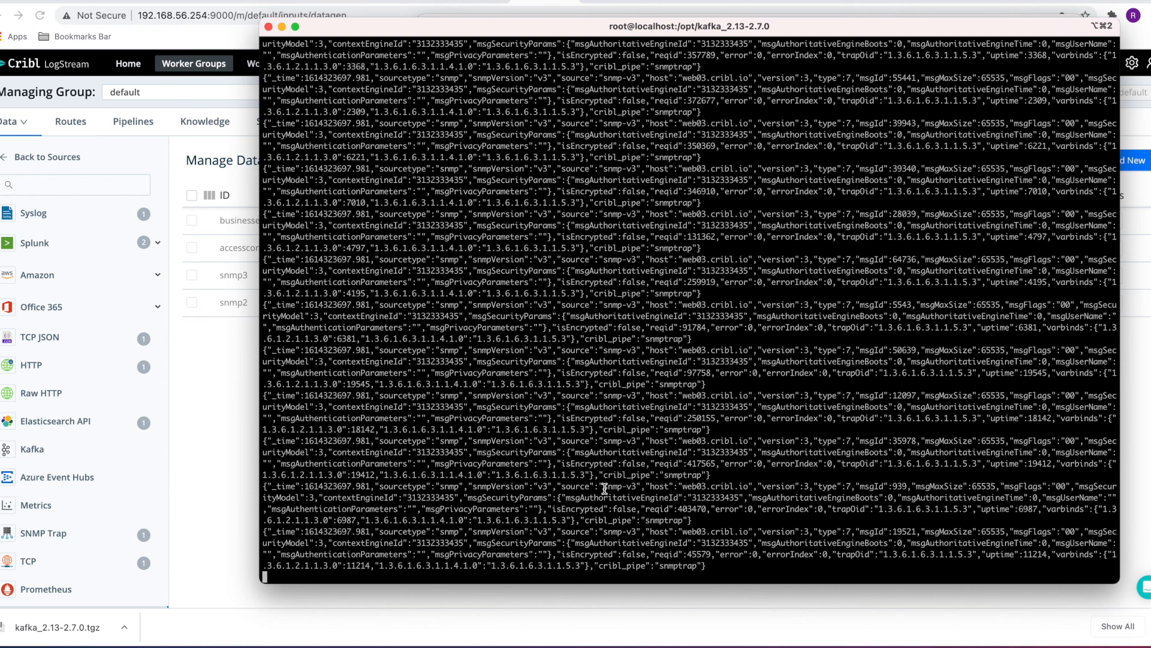
{"action": "left_click_drag", "start_coordinate": [604, 488], "coordinate": [651, 488]}
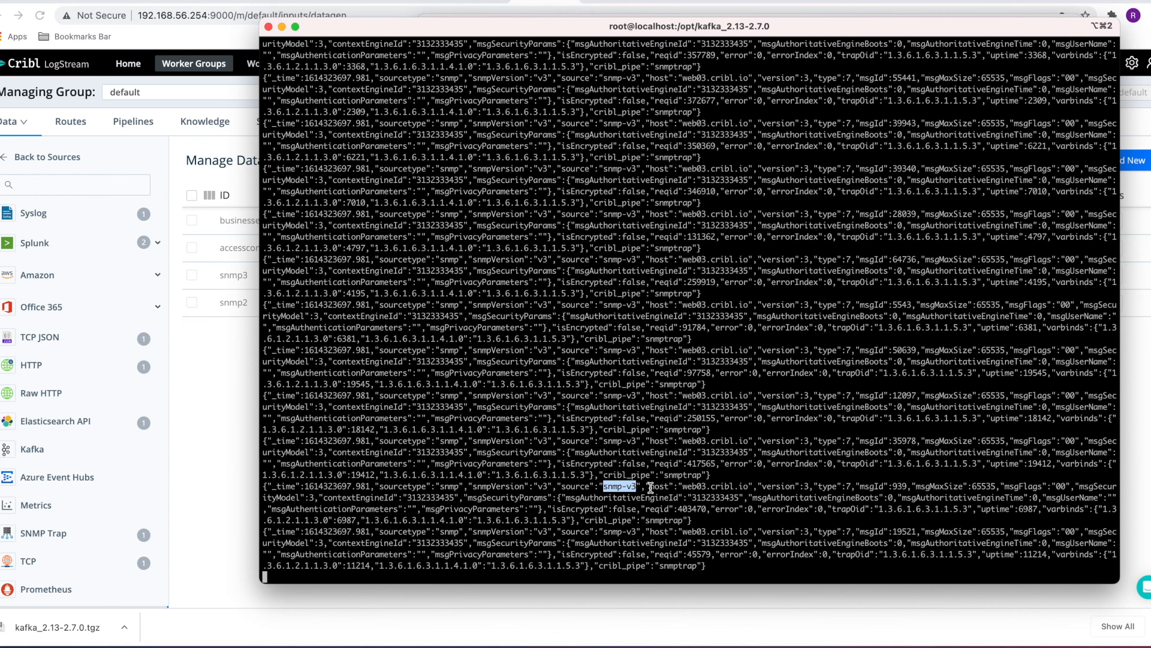